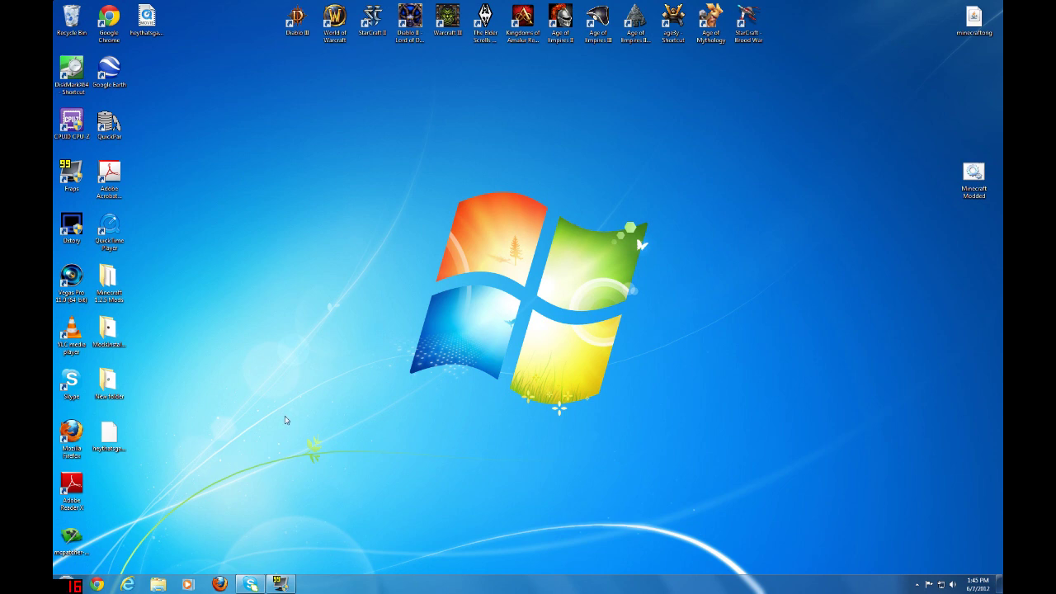
- Open the C:\Minecraft folder from Local Disk (C:) in Windows Explorer
{"action": "left_click", "coordinate": [147, 586]}
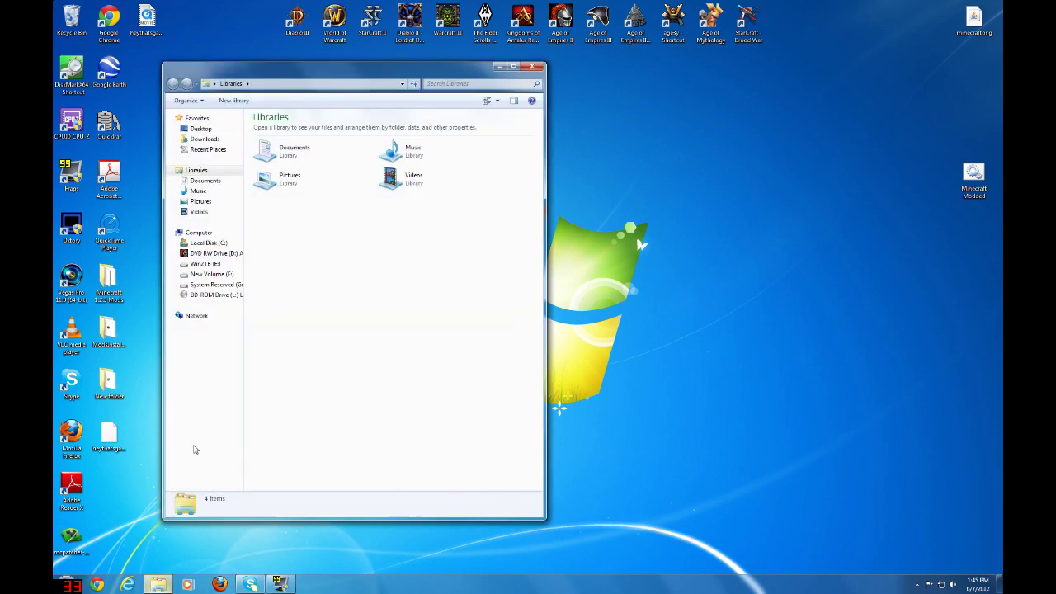
{"action": "left_click", "coordinate": [207, 243]}
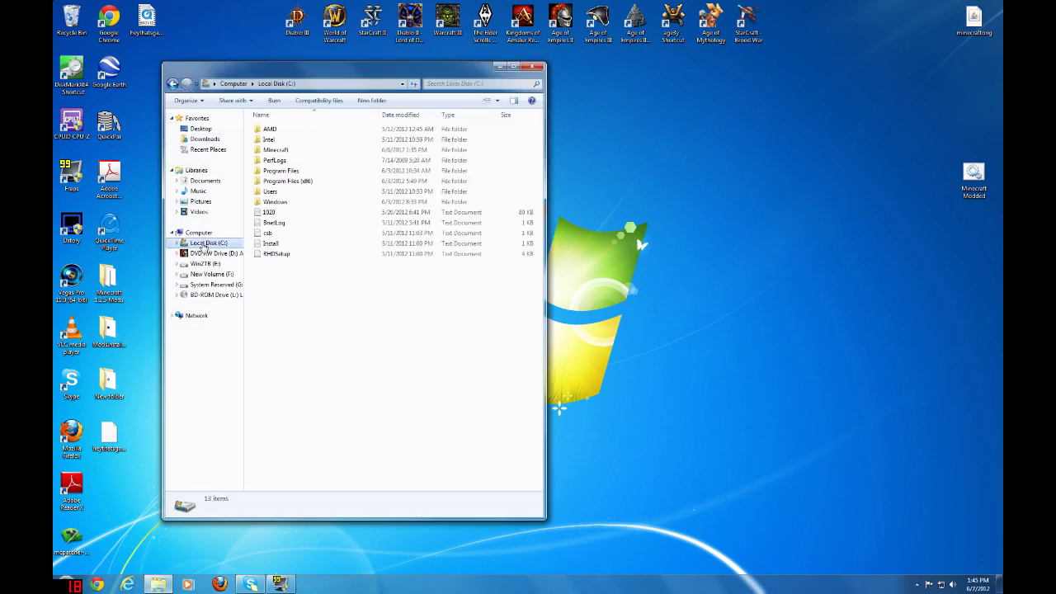
{"action": "double_click", "coordinate": [288, 154]}
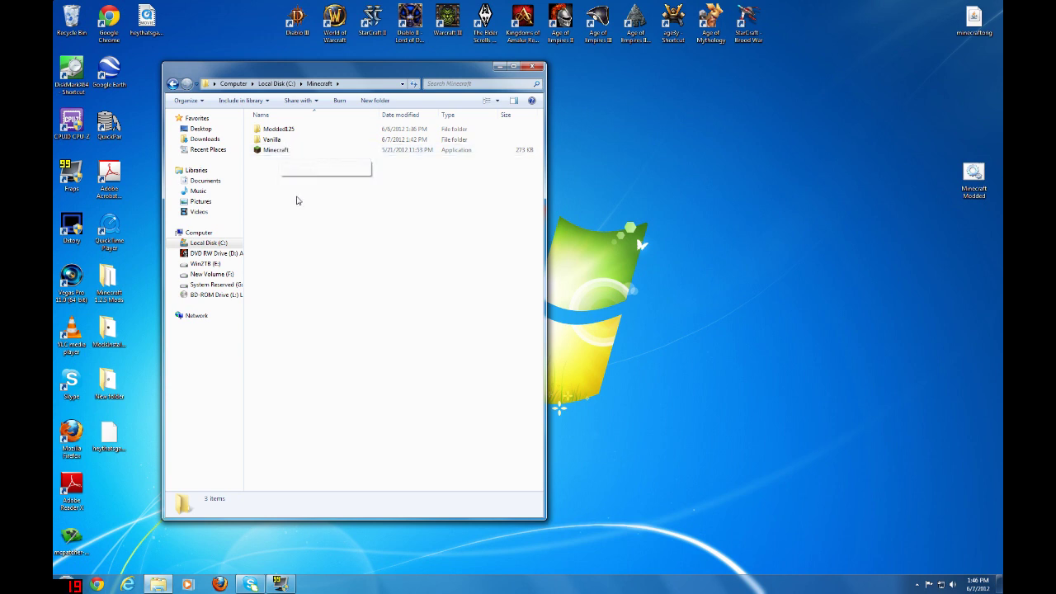
- Delete the .minecraft folder inside Vanilla, then go back to C:\Minecraft
{"action": "double_click", "coordinate": [276, 141]}
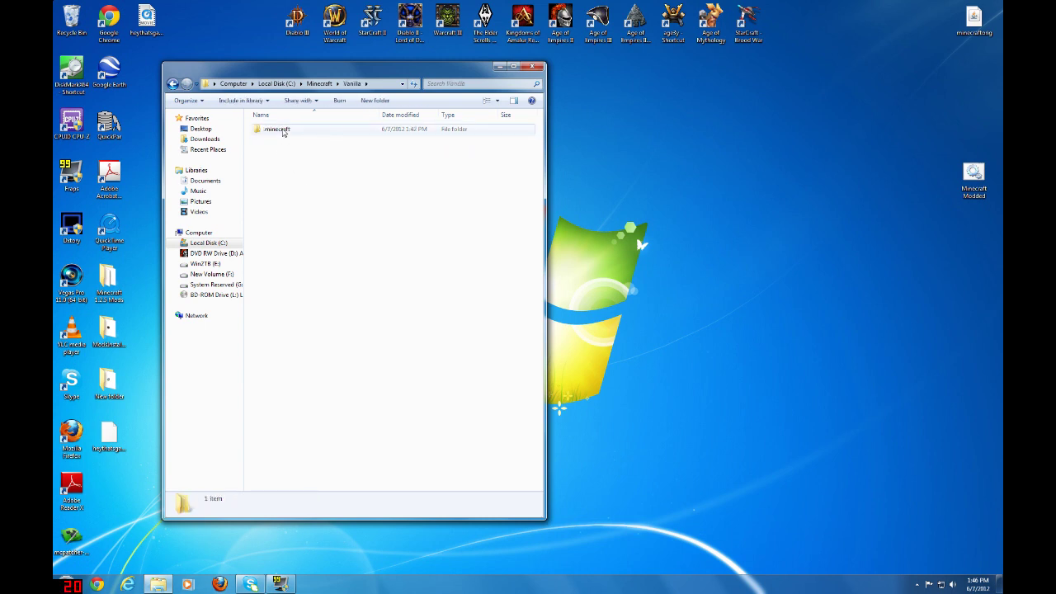
{"action": "left_click", "coordinate": [283, 132]}
{"action": "right_click", "coordinate": [286, 131]}
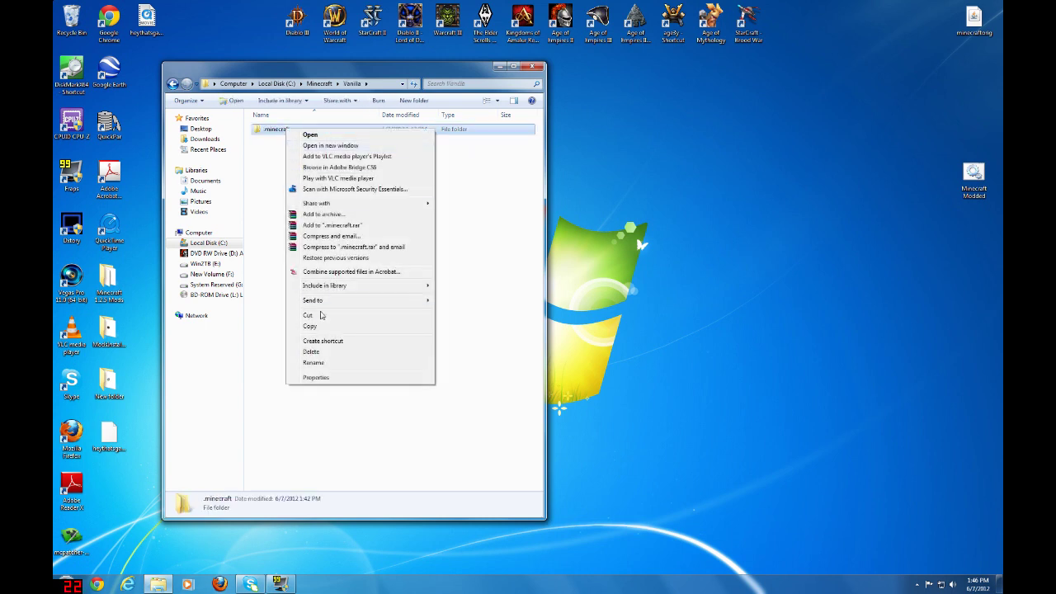
{"action": "left_click", "coordinate": [321, 353]}
{"action": "left_click", "coordinate": [562, 335]}
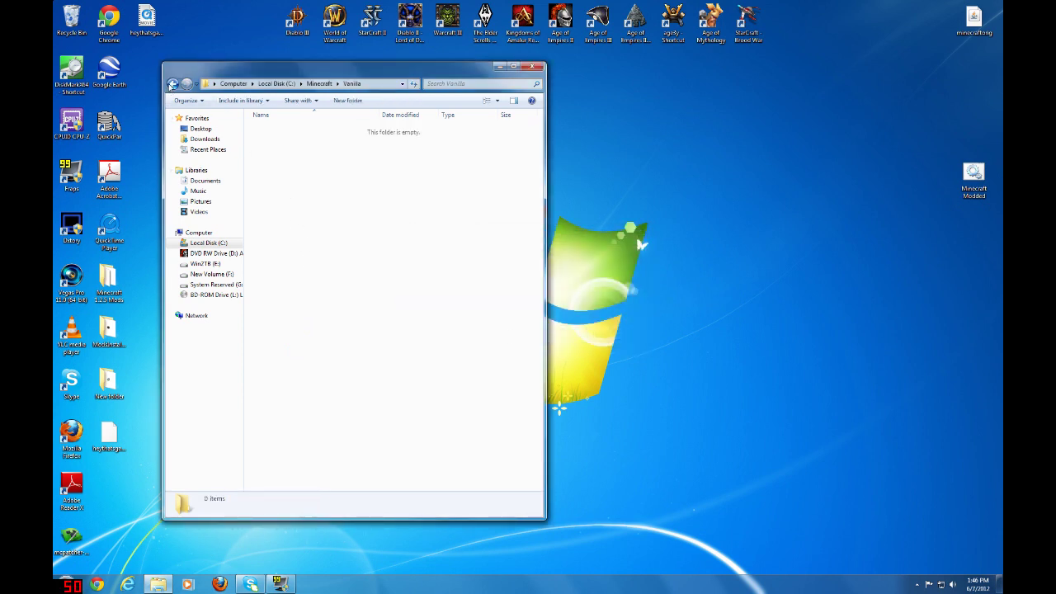
{"action": "left_click", "coordinate": [172, 84]}
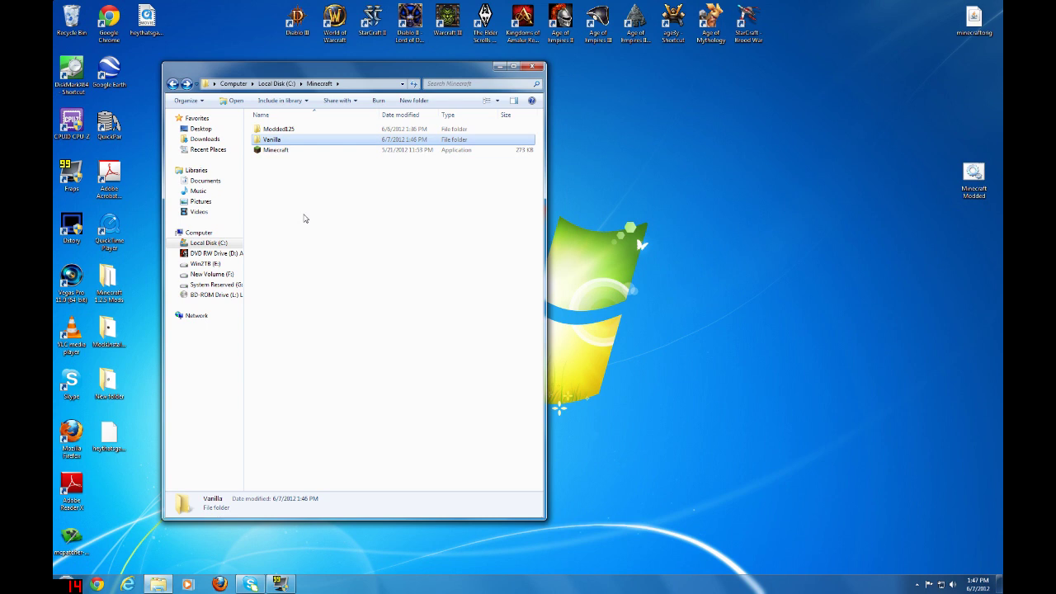
- Check the Modded125 folder and the now-empty Vanilla folder, then close Explorer
{"action": "double_click", "coordinate": [285, 132]}
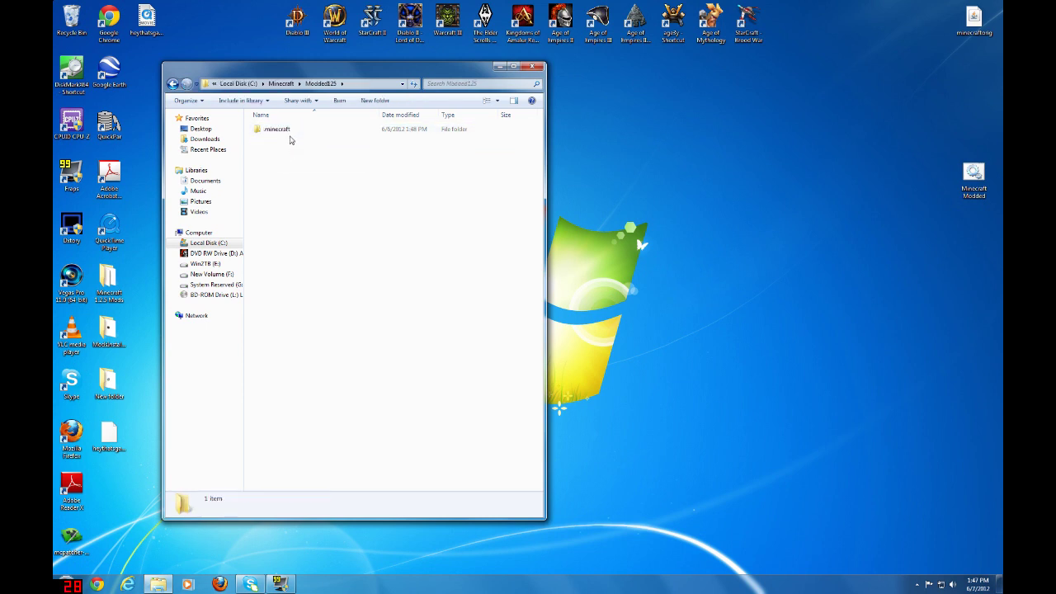
{"action": "left_click", "coordinate": [171, 84]}
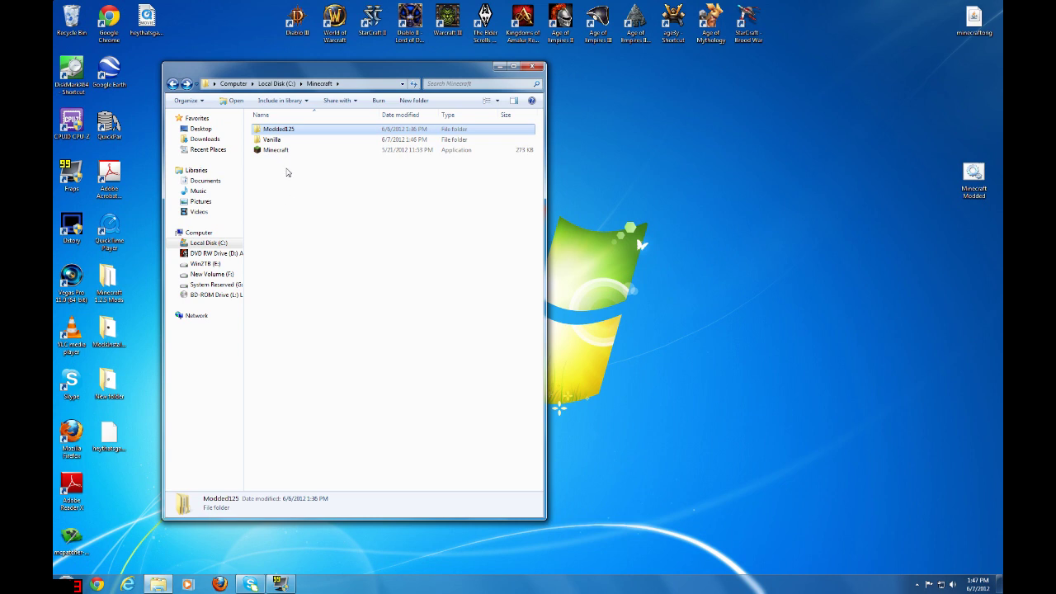
{"action": "double_click", "coordinate": [274, 141]}
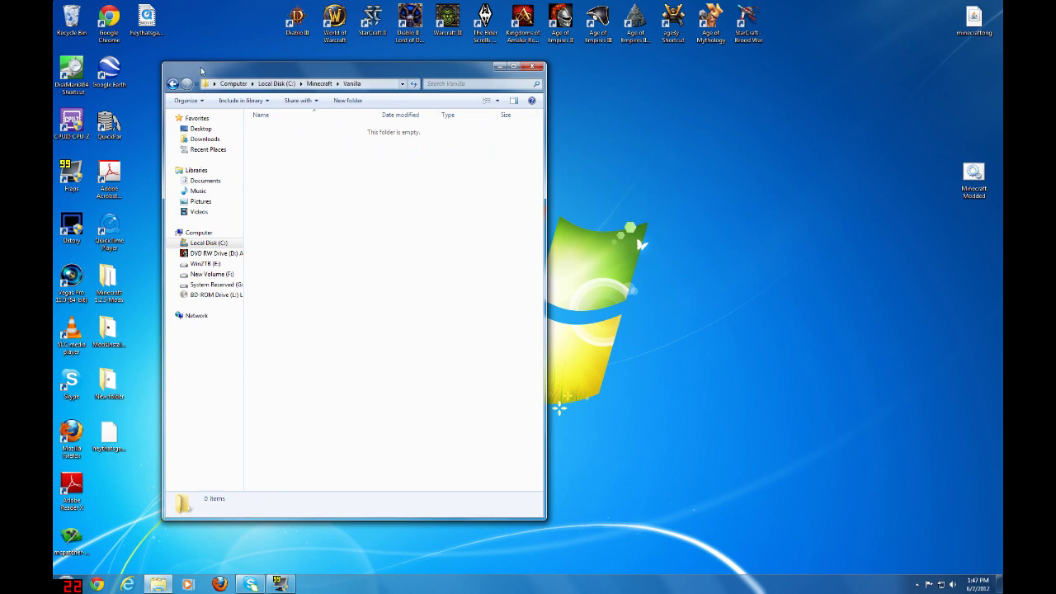
{"action": "left_click", "coordinate": [171, 84]}
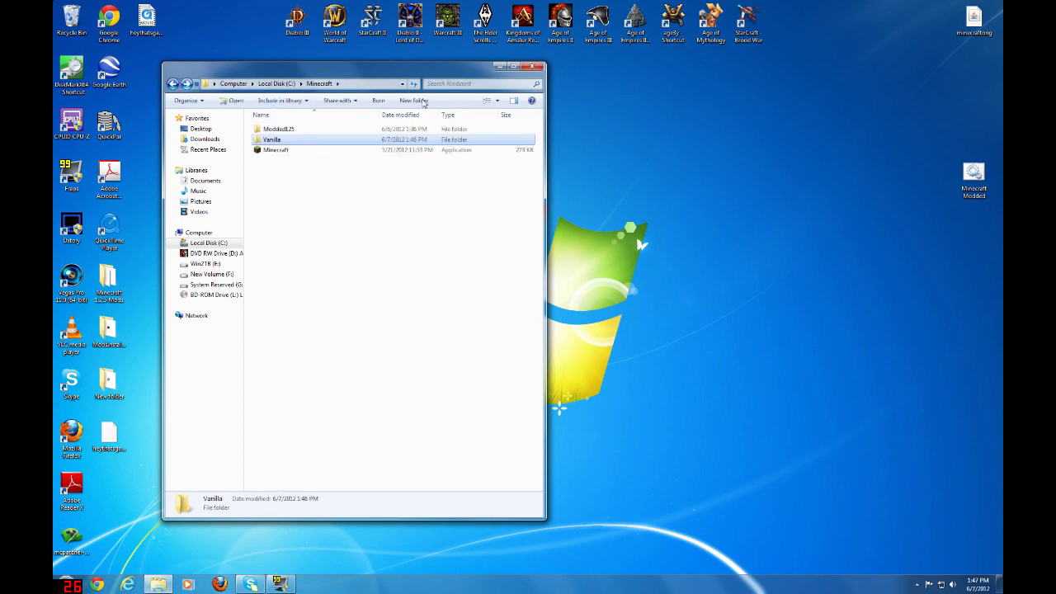
{"action": "left_click", "coordinate": [541, 66]}
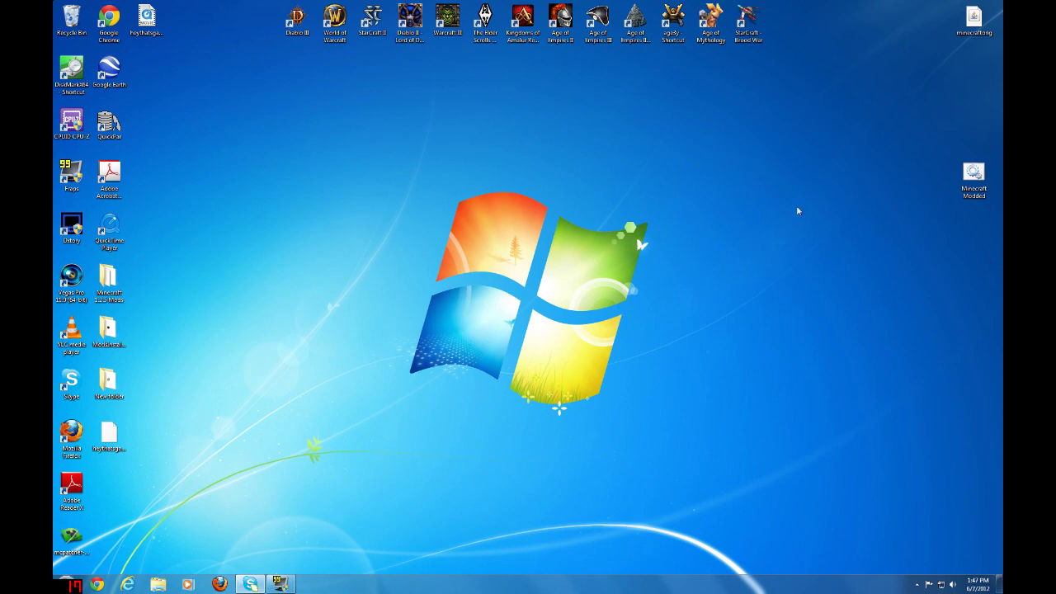
- Launch Notepad from Start > All Programs > Accessories and move its window up-left
{"action": "left_click", "coordinate": [70, 582]}
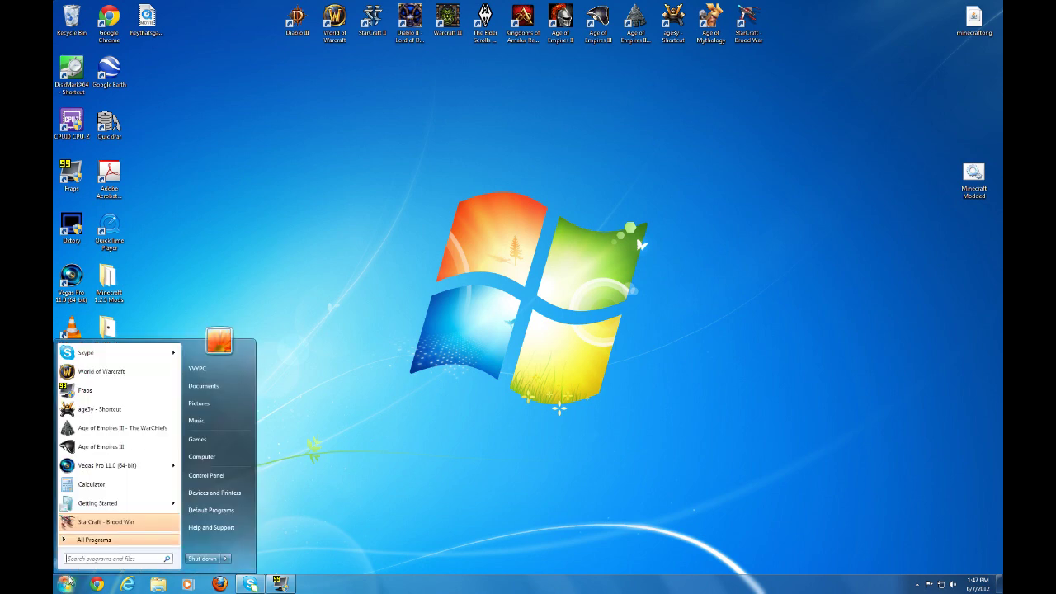
{"action": "left_click", "coordinate": [128, 540]}
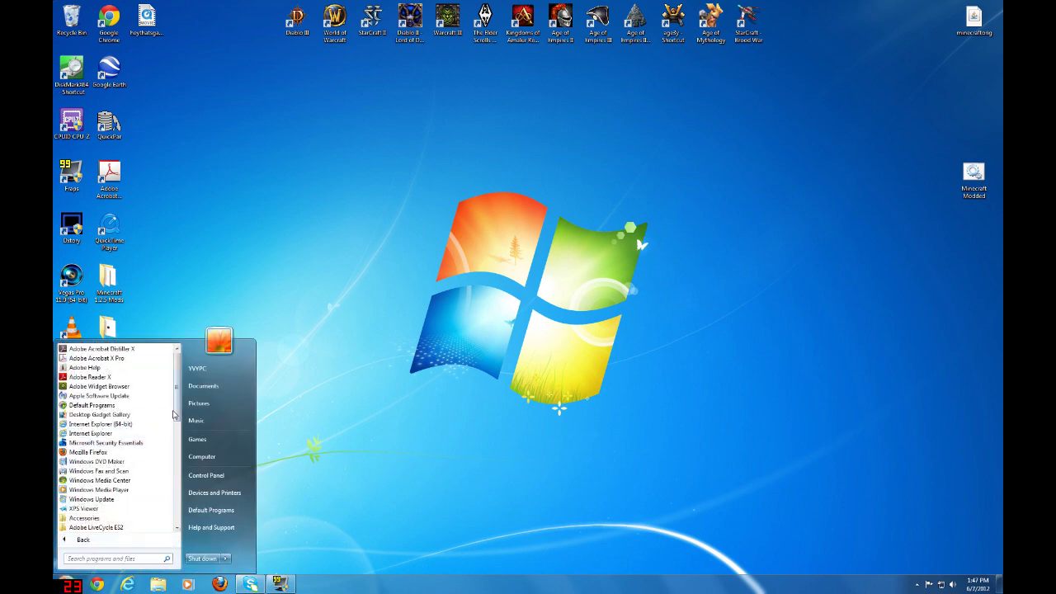
{"action": "scroll", "coordinate": [178, 421], "scroll_direction": "down", "scroll_amount": 3}
{"action": "scroll", "coordinate": [177, 425], "scroll_direction": "down", "scroll_amount": 2}
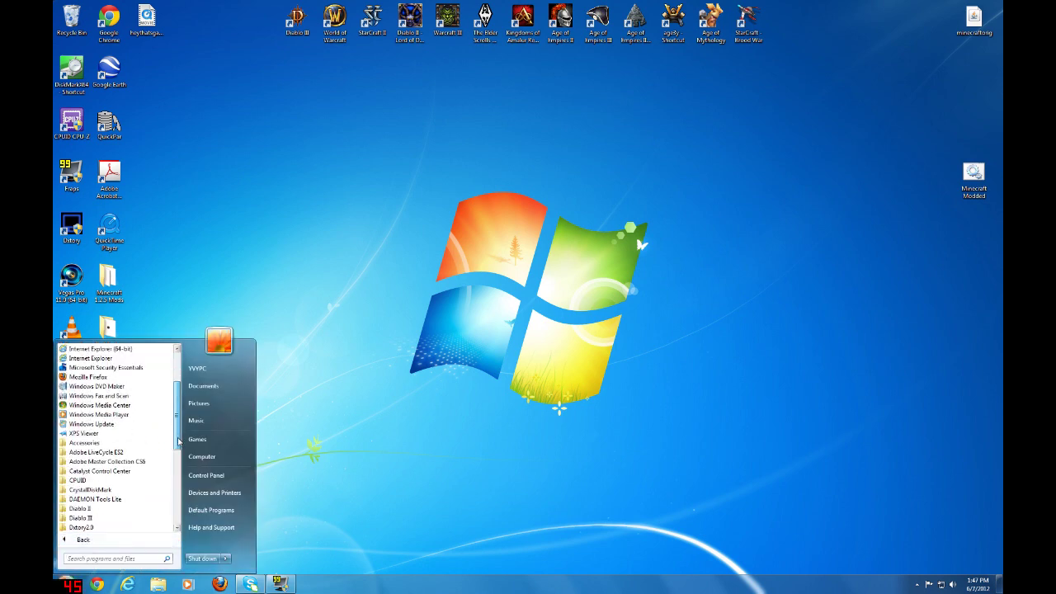
{"action": "left_click", "coordinate": [85, 437]}
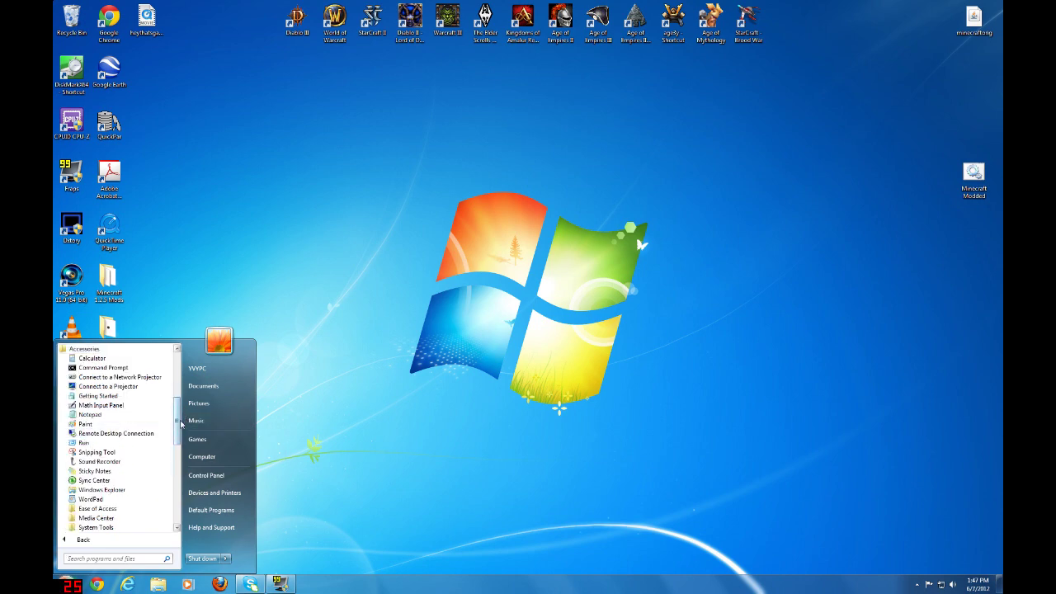
{"action": "left_click", "coordinate": [89, 415]}
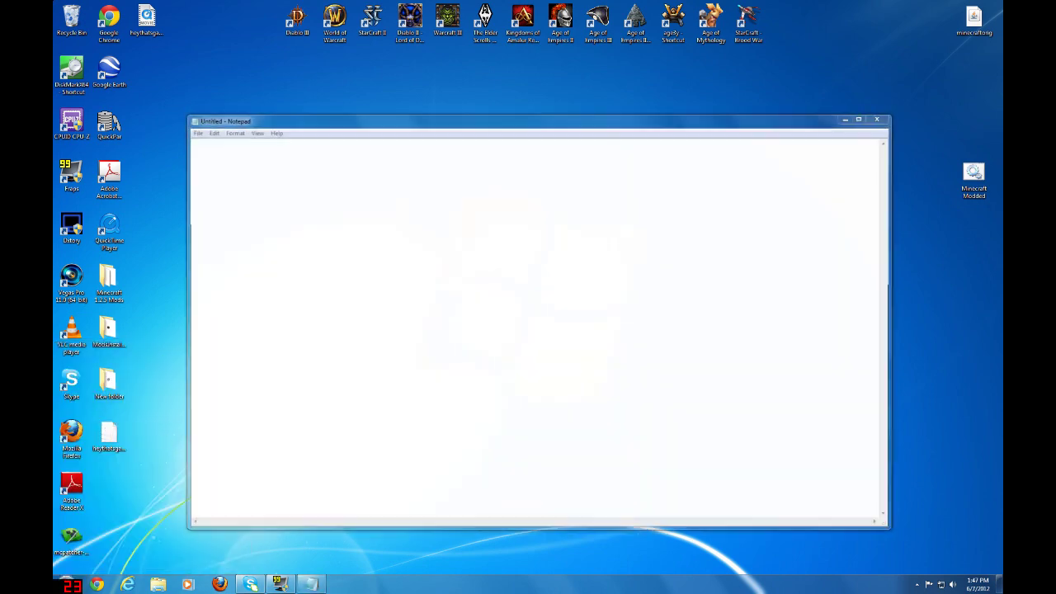
{"action": "left_click_drag", "start_coordinate": [330, 122], "coordinate": [315, 103]}
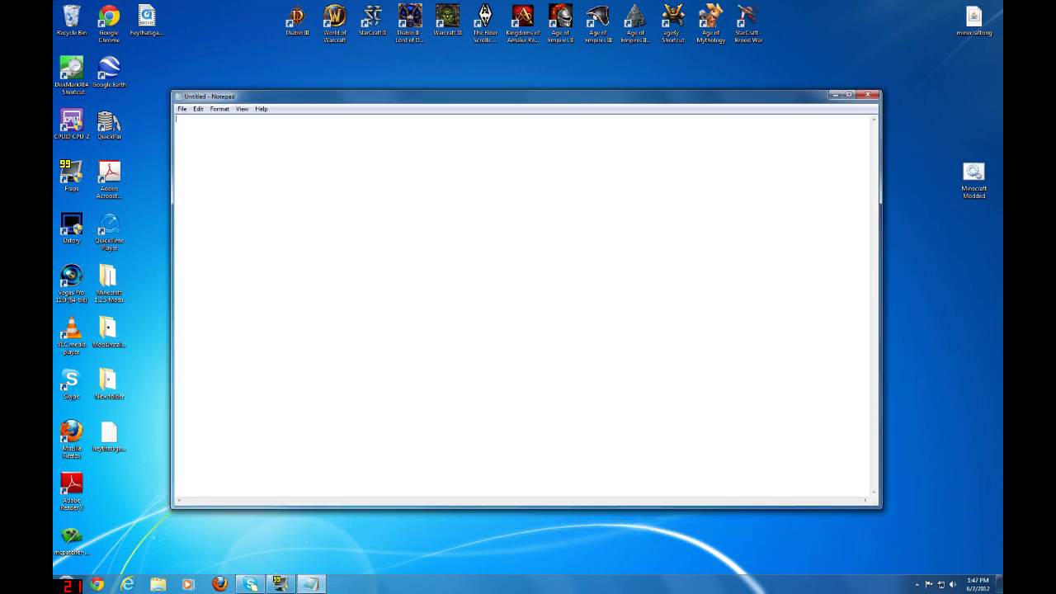
- Paste 'set APPDATA=C:\Minecraft\Vanilla' and 'c:\Minecraft\Minecraft.exe' as two lines in the document
{"action": "right_click", "coordinate": [187, 128]}
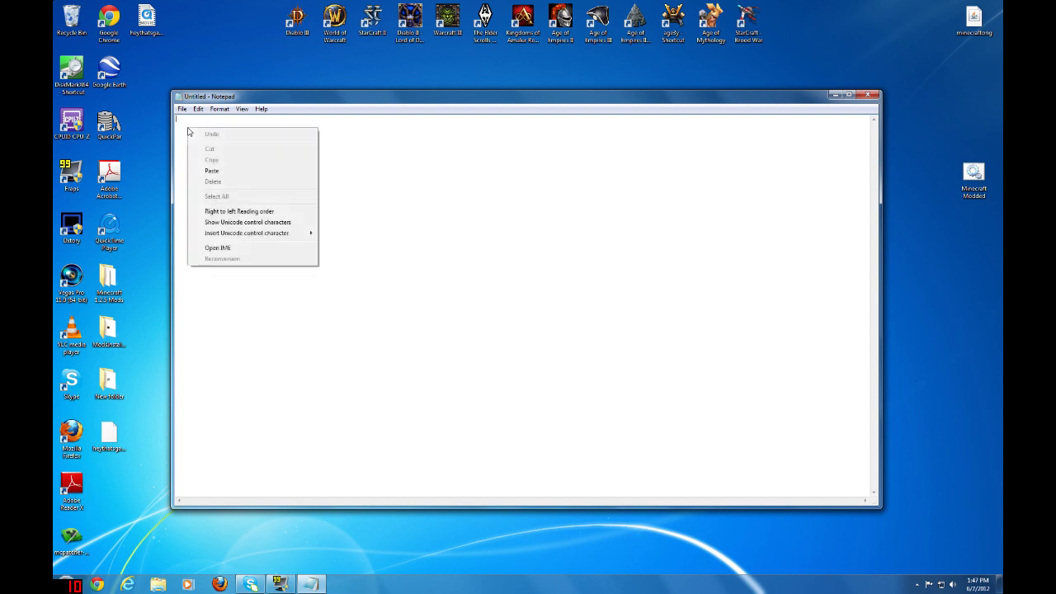
{"action": "left_click", "coordinate": [212, 171]}
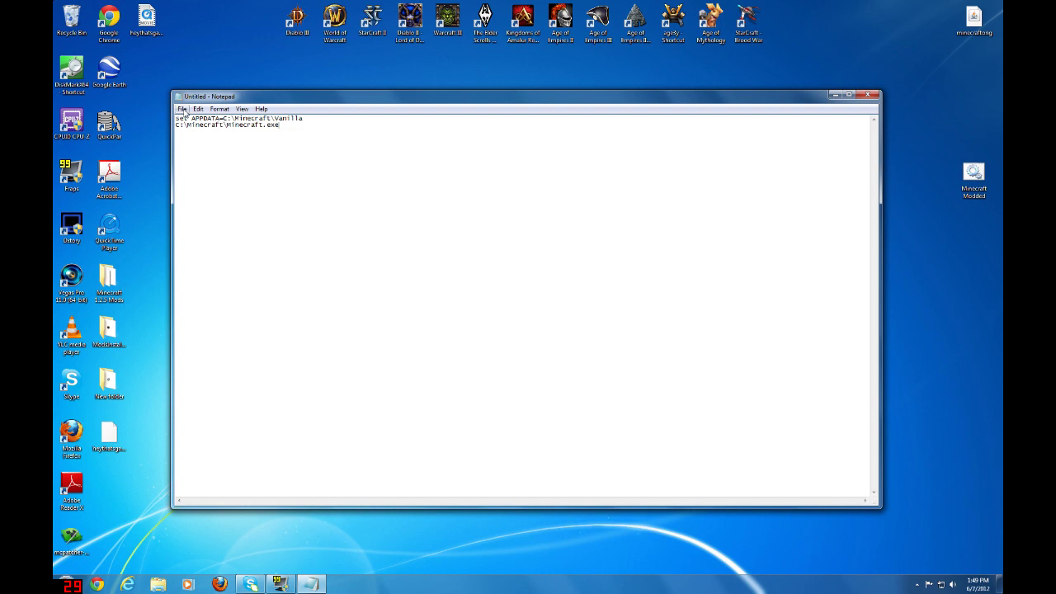
- Save the script to the Desktop as Vanilla.bat with Save as type set to All Files
{"action": "left_click", "coordinate": [185, 112]}
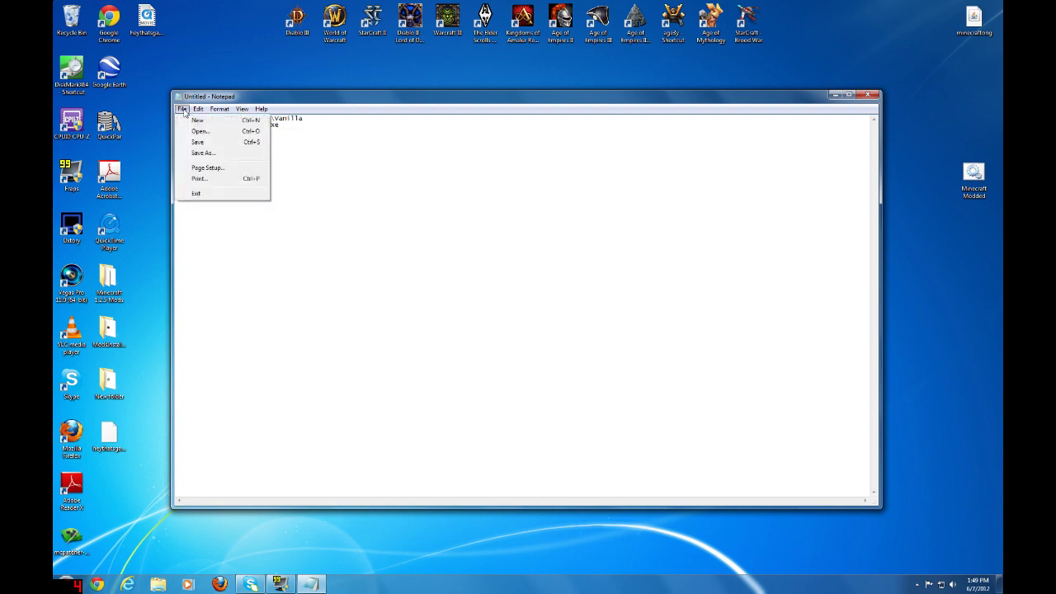
{"action": "left_click", "coordinate": [194, 155]}
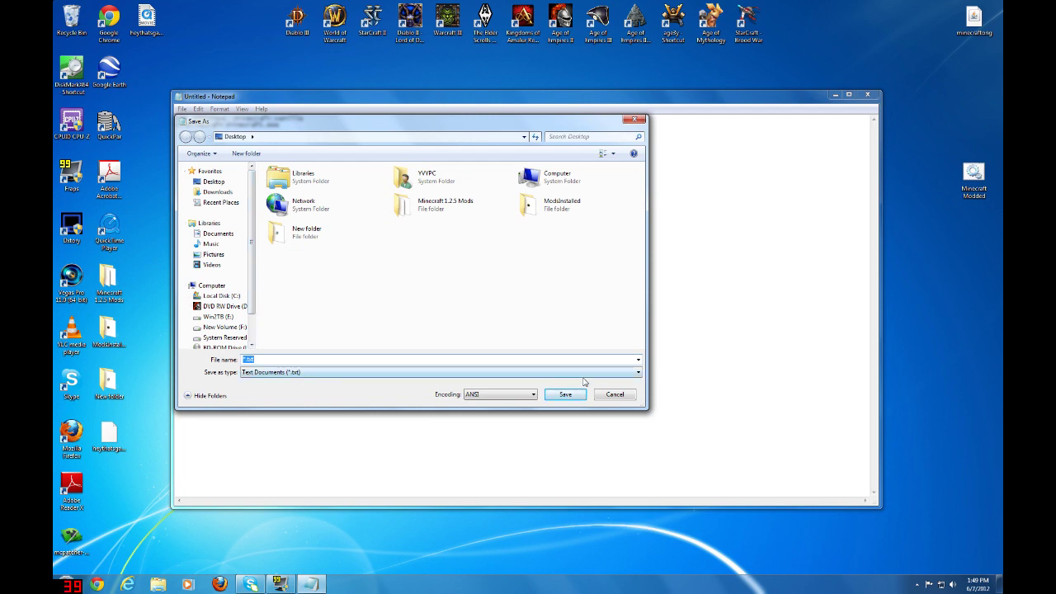
{"action": "left_click", "coordinate": [639, 376]}
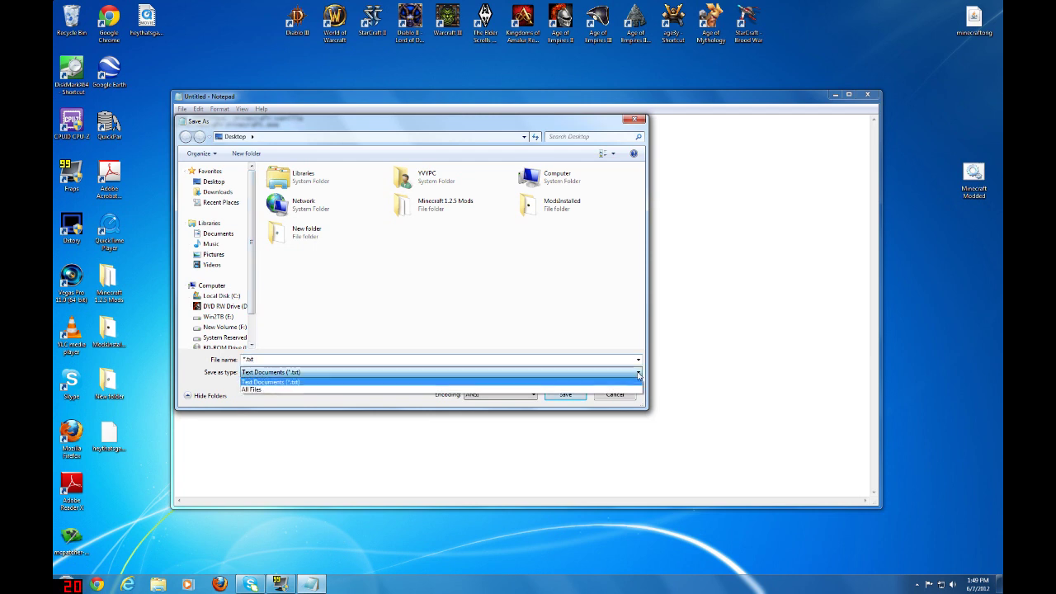
{"action": "left_click", "coordinate": [257, 390]}
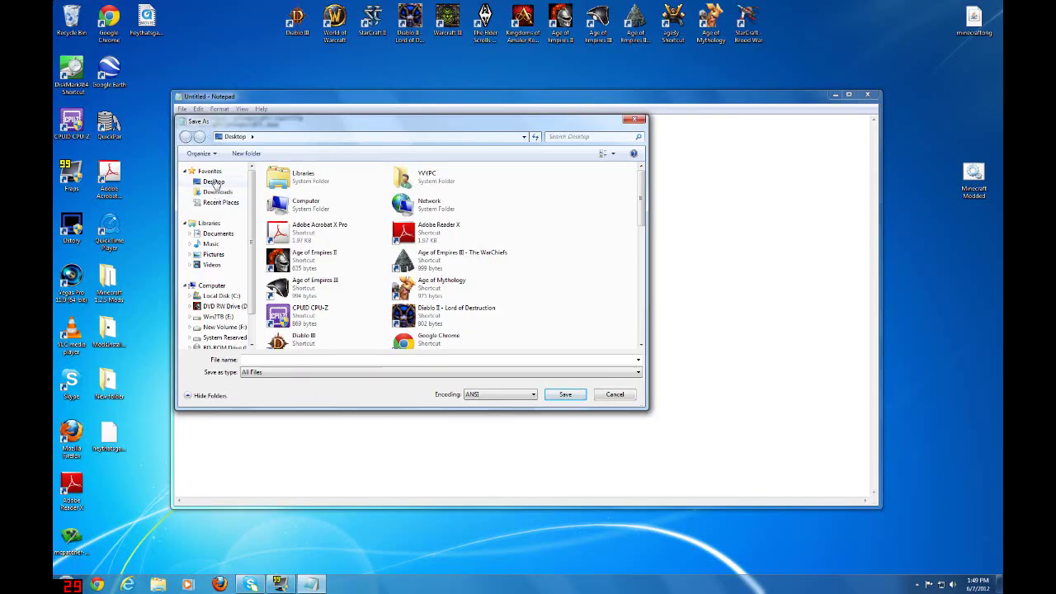
{"action": "left_click", "coordinate": [214, 183]}
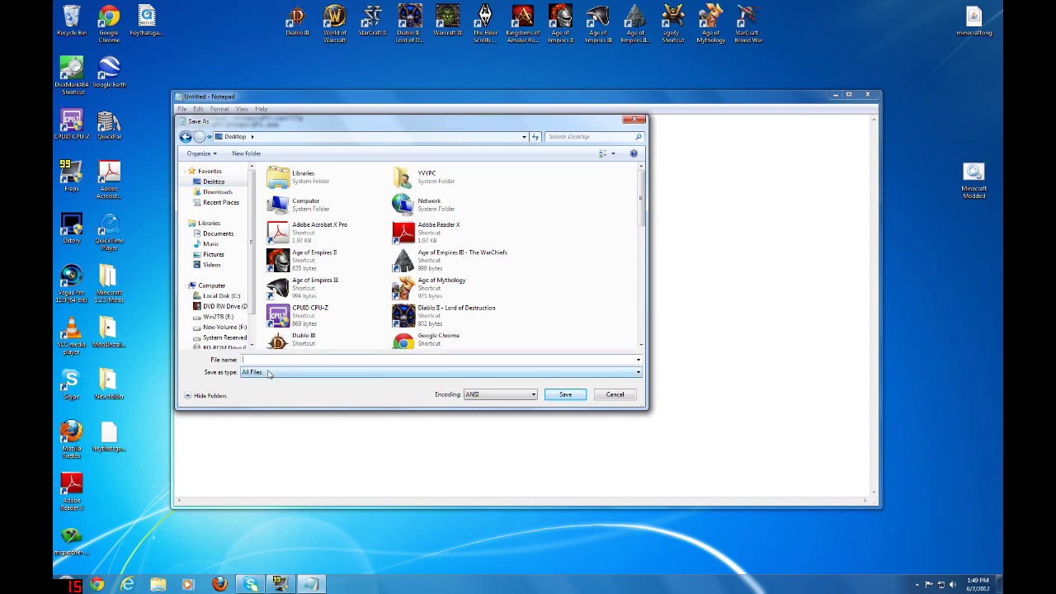
{"action": "type", "text": "V"}
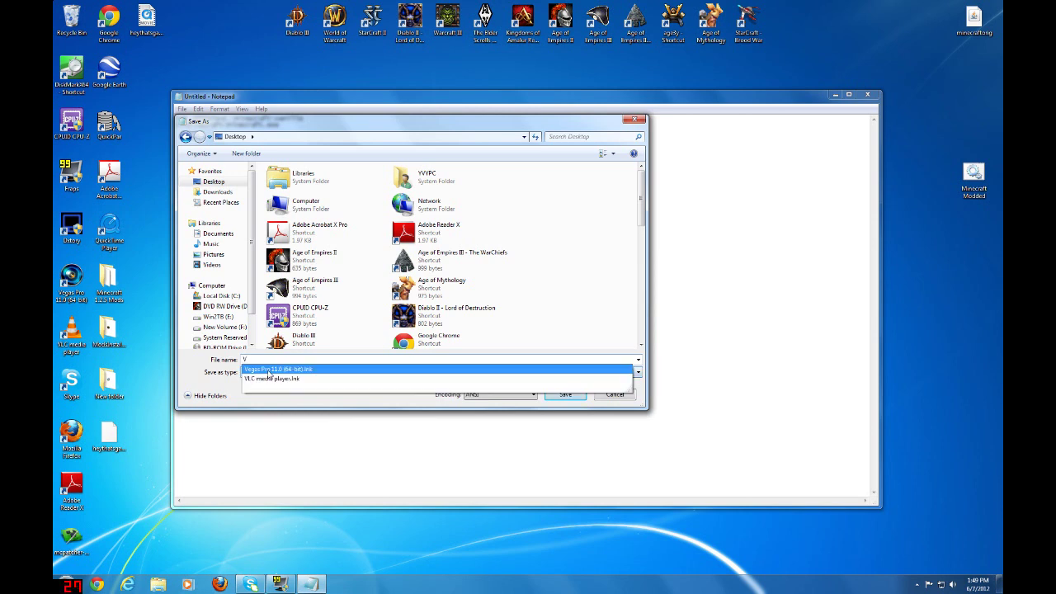
{"action": "type", "text": "anilla.bat"}
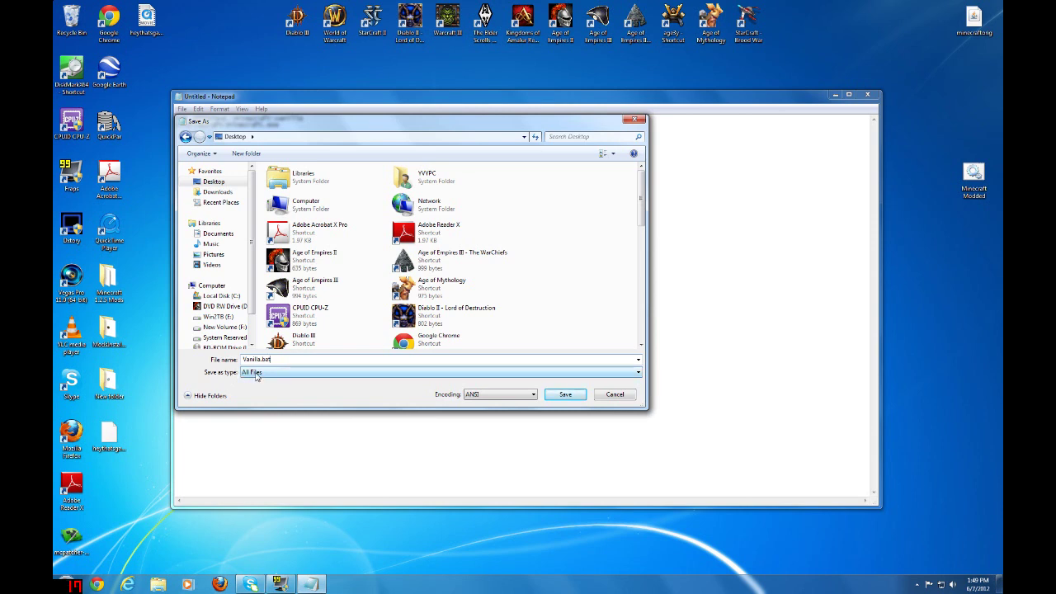
{"action": "left_click", "coordinate": [574, 398]}
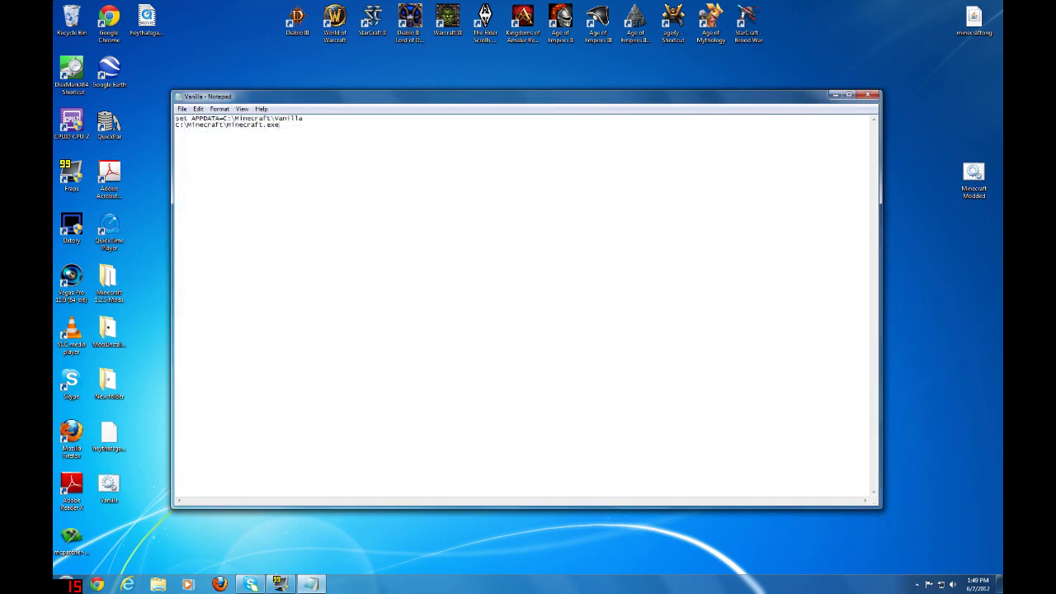
- Close Notepad and place the Vanilla icon above Minecraft Modded on the desktop
{"action": "left_click", "coordinate": [871, 97]}
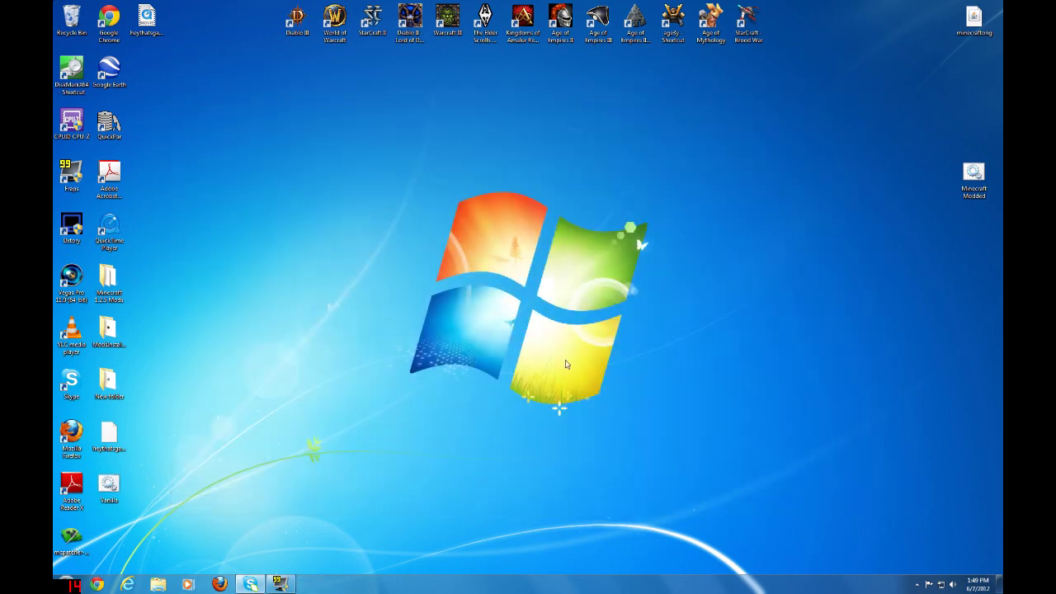
{"action": "left_click_drag", "start_coordinate": [110, 494], "coordinate": [976, 137]}
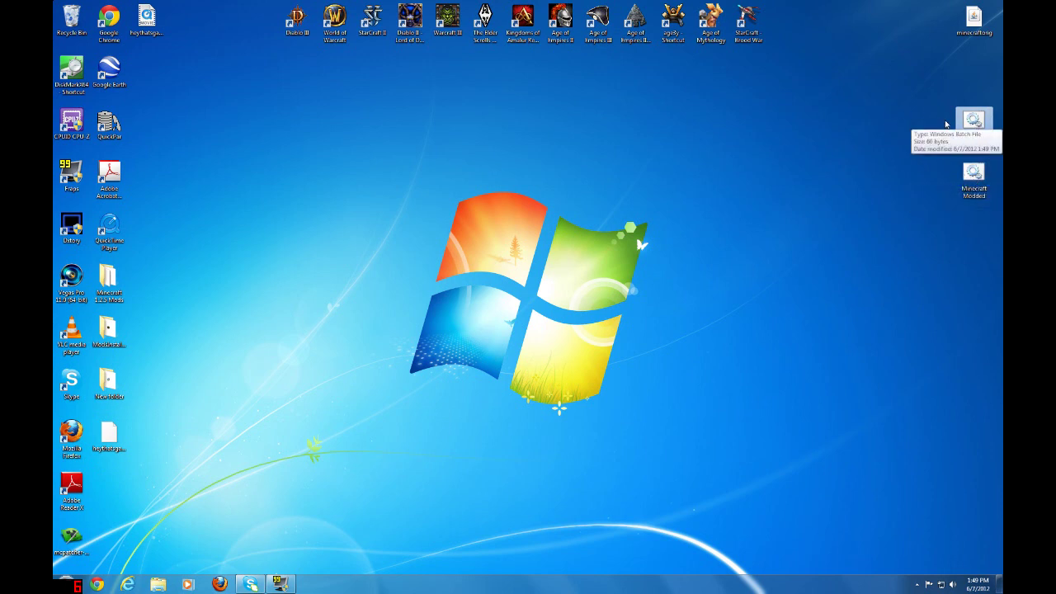
- Run Vanilla.bat, log in with the account credentials and Remember password ticked, then quit the game
{"action": "double_click", "coordinate": [975, 122]}
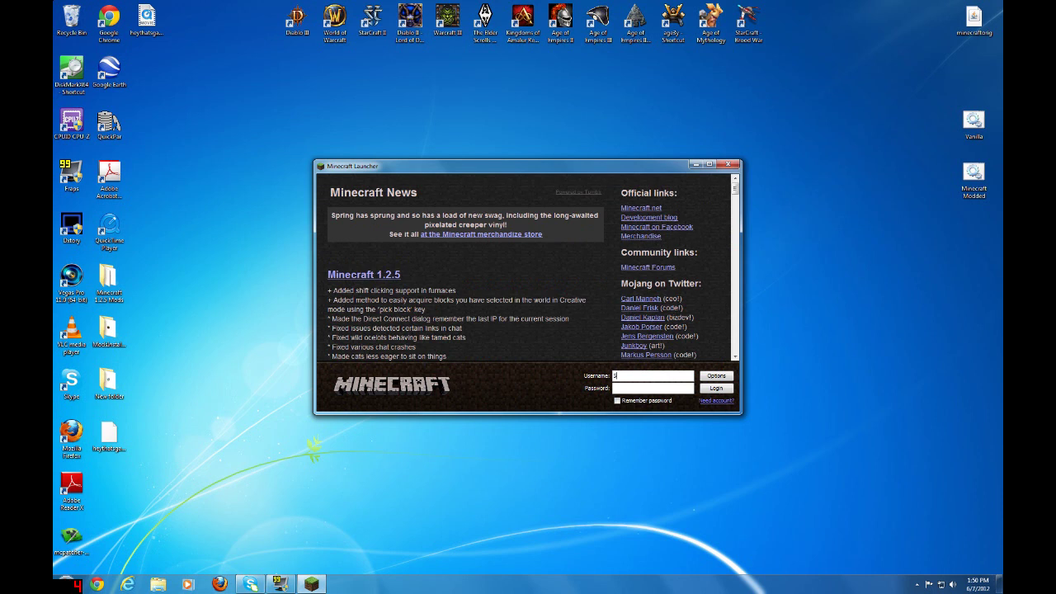
{"action": "type", "text": "adowbloo•••••••••••"}
{"action": "left_click", "coordinate": [617, 401]}
{"action": "left_click", "coordinate": [717, 390]}
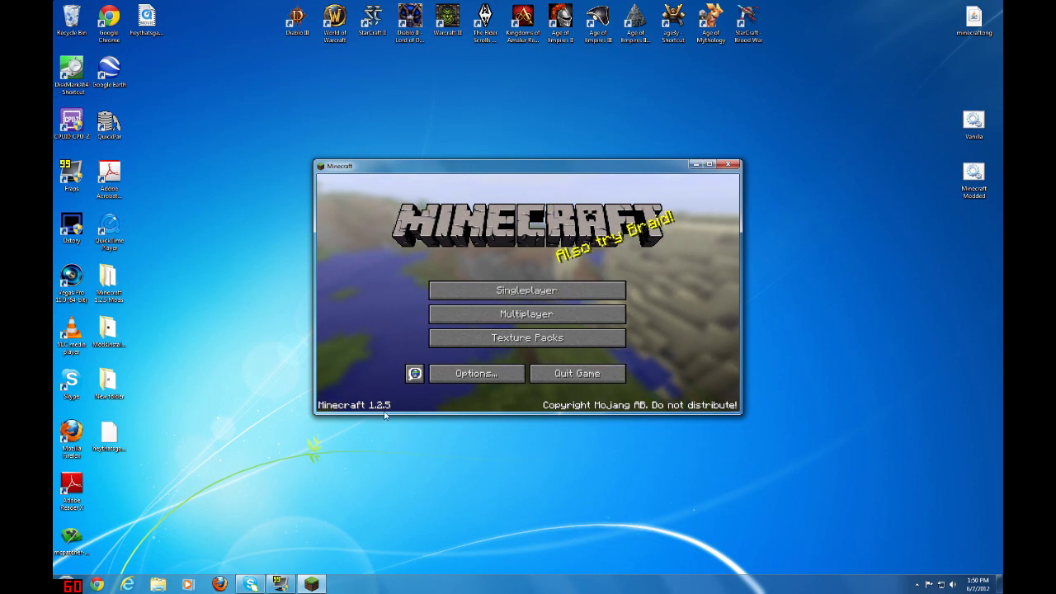
{"action": "left_click", "coordinate": [570, 374]}
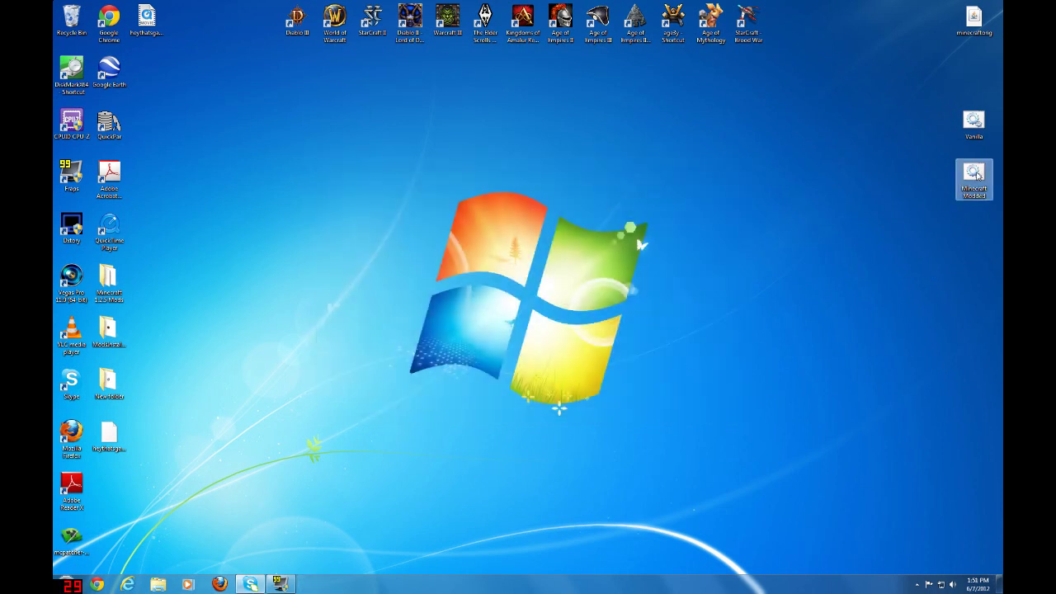
- Launch Minecraft Modded, log in, browse the 33-mod Mod List, then quit the game
{"action": "double_click", "coordinate": [975, 174]}
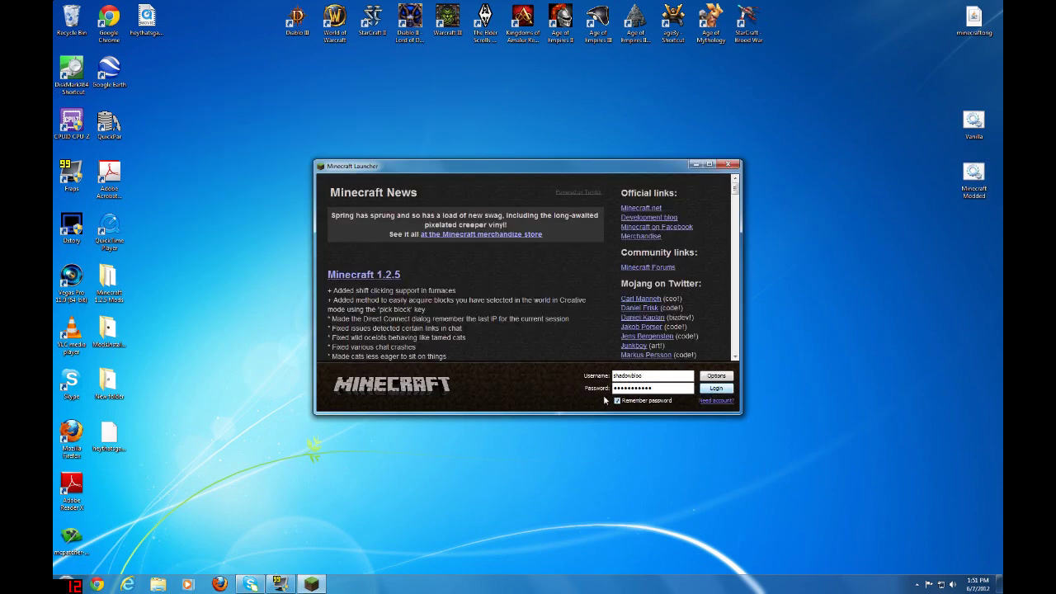
{"action": "left_click", "coordinate": [716, 391]}
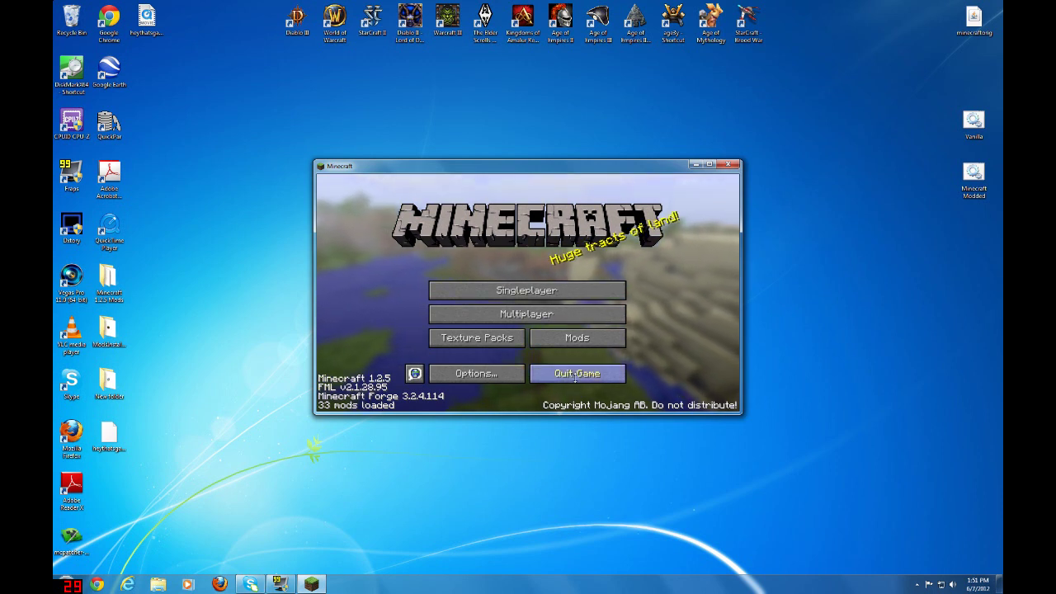
{"action": "left_click", "coordinate": [575, 339]}
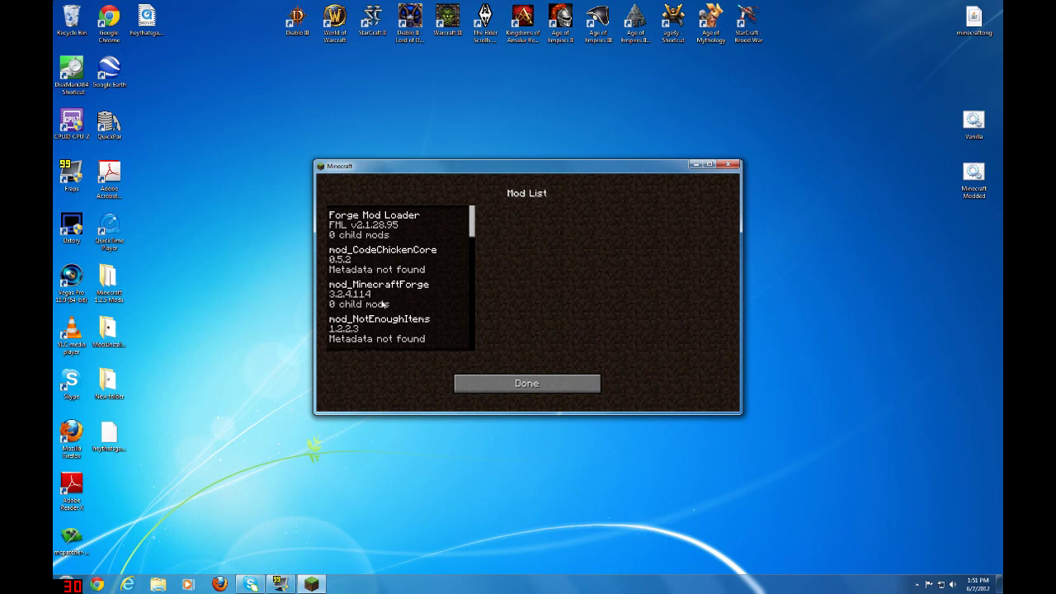
{"action": "left_click_drag", "start_coordinate": [472, 234], "coordinate": [480, 259]}
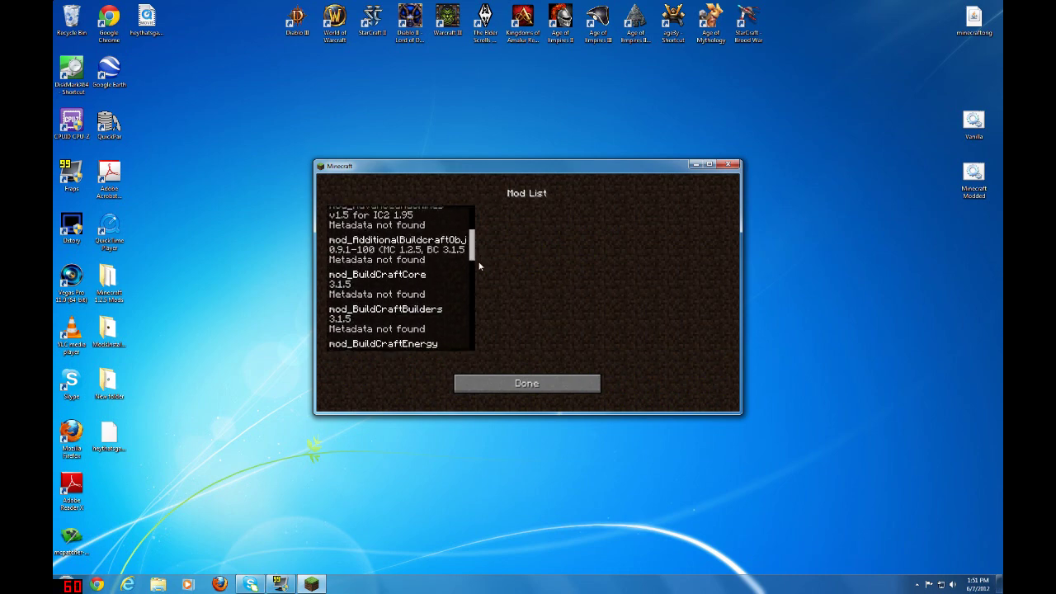
{"action": "left_click", "coordinate": [508, 385]}
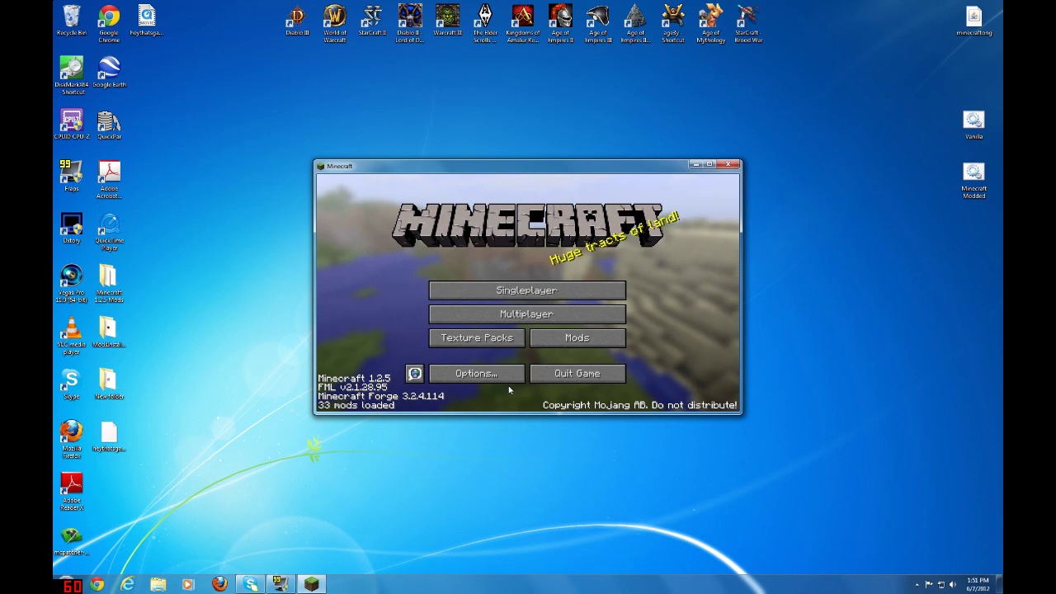
{"action": "left_click", "coordinate": [570, 376]}
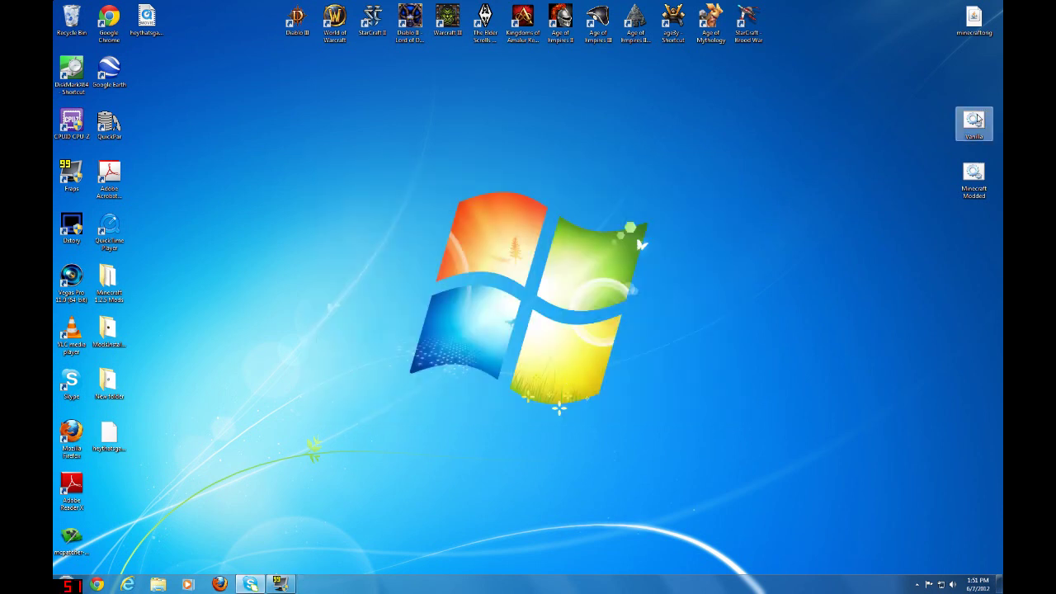